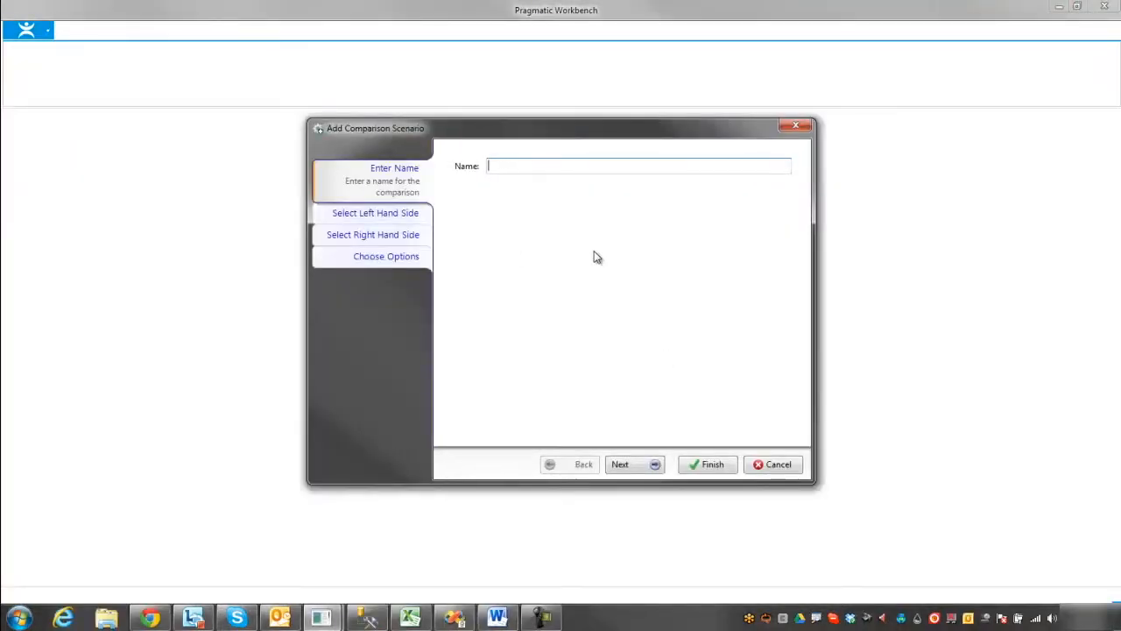
Name the new comparison scenario "Database Sync" and proceed to the left-hand side selection
{"action": "type", "text": "E"}
{"action": "key", "text": "BackSpace"}
{"action": "type", "text": "Database Sync"}
{"action": "left_click", "coordinate": [651, 466]}
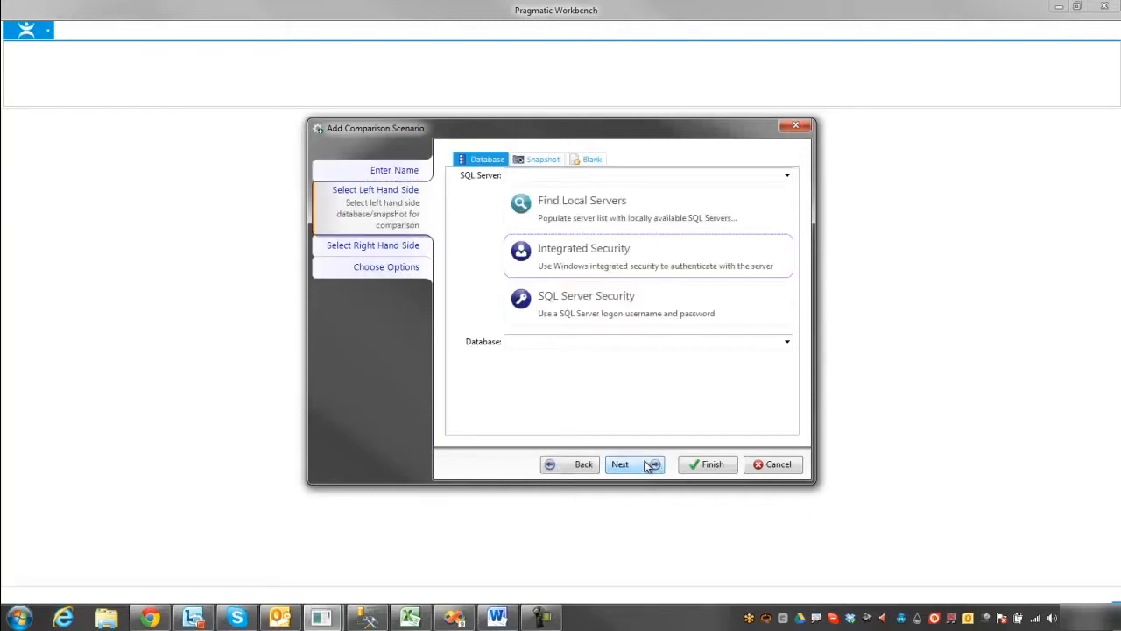
Set the left-hand side of the comparison to the AdventureWorks2008R2 database on the localhost server
{"action": "left_click", "coordinate": [534, 176]}
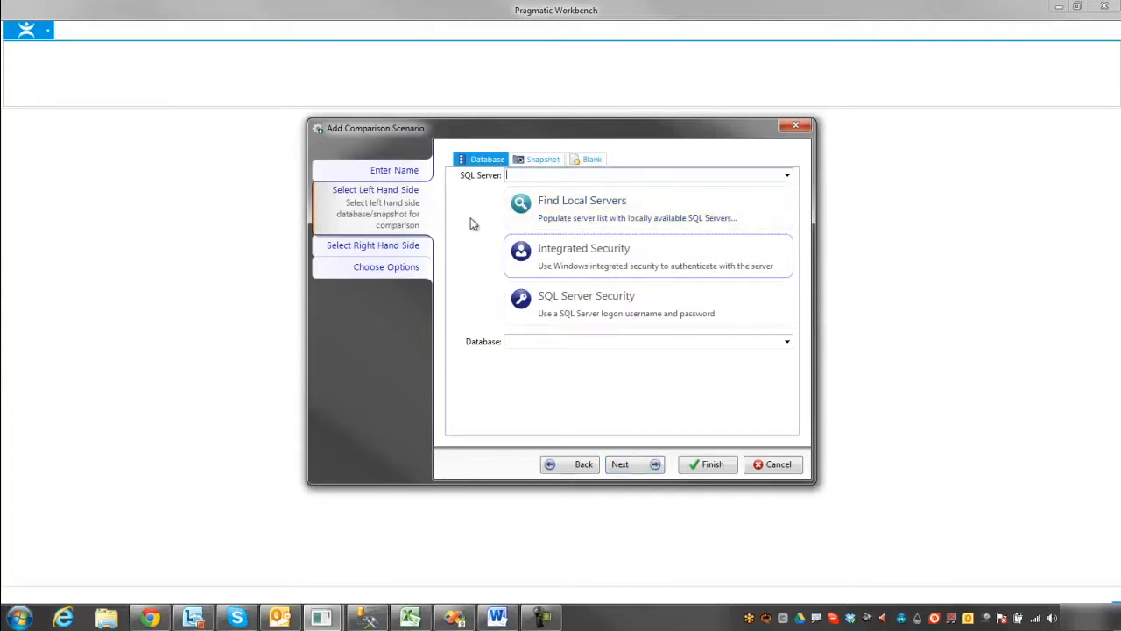
{"action": "type", "text": "localhost"}
{"action": "left_click", "coordinate": [786, 342]}
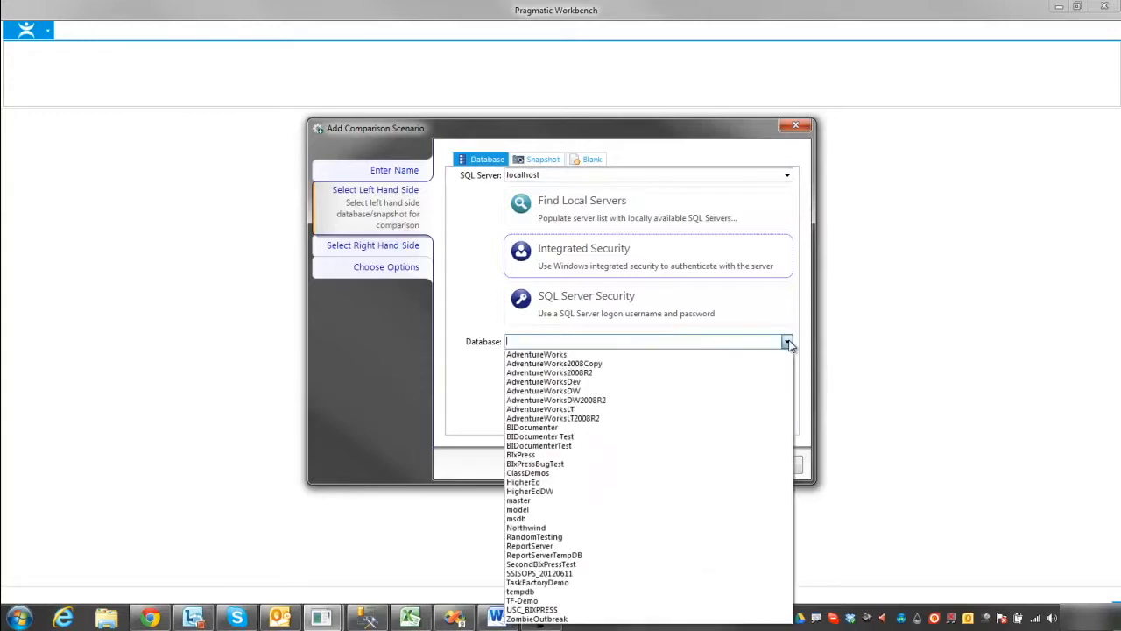
{"action": "left_click", "coordinate": [537, 372]}
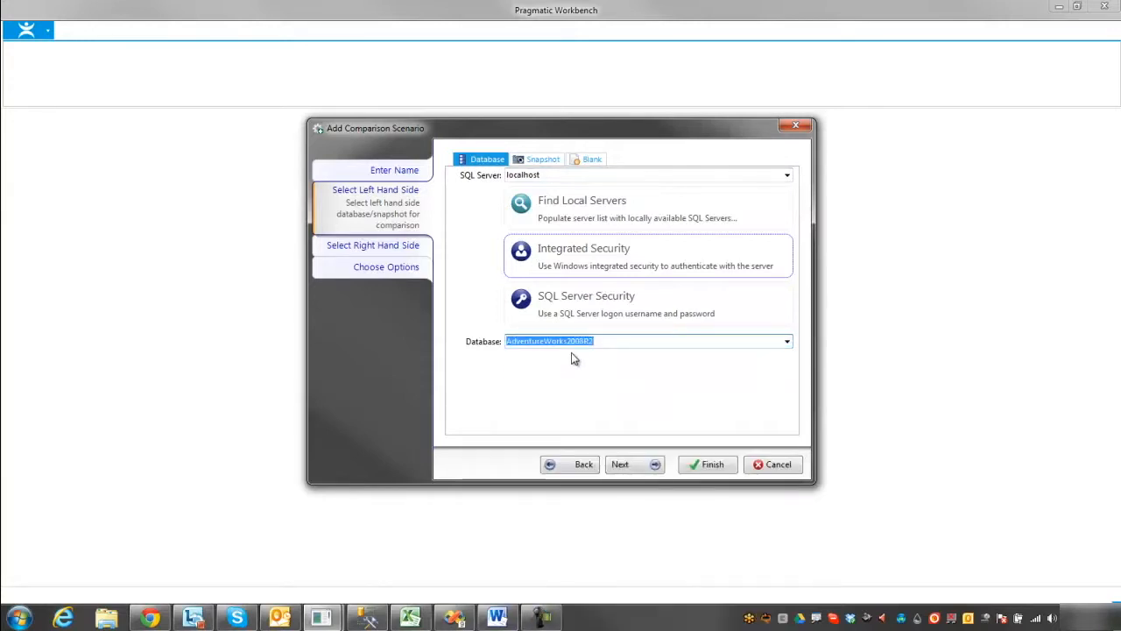
{"action": "left_click", "coordinate": [644, 468]}
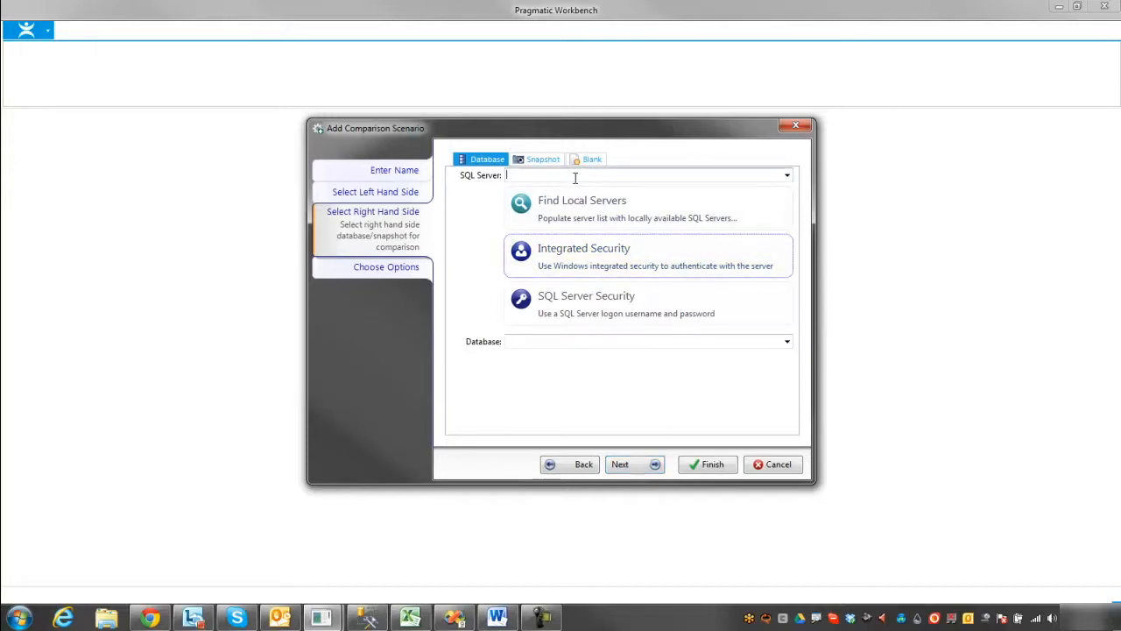
Set the right-hand side to the AdventureWorksDev database on localhost and create the scenario with the default comparison options
{"action": "type", "text": "localhost"}
{"action": "left_click", "coordinate": [625, 342]}
{"action": "left_click", "coordinate": [785, 342]}
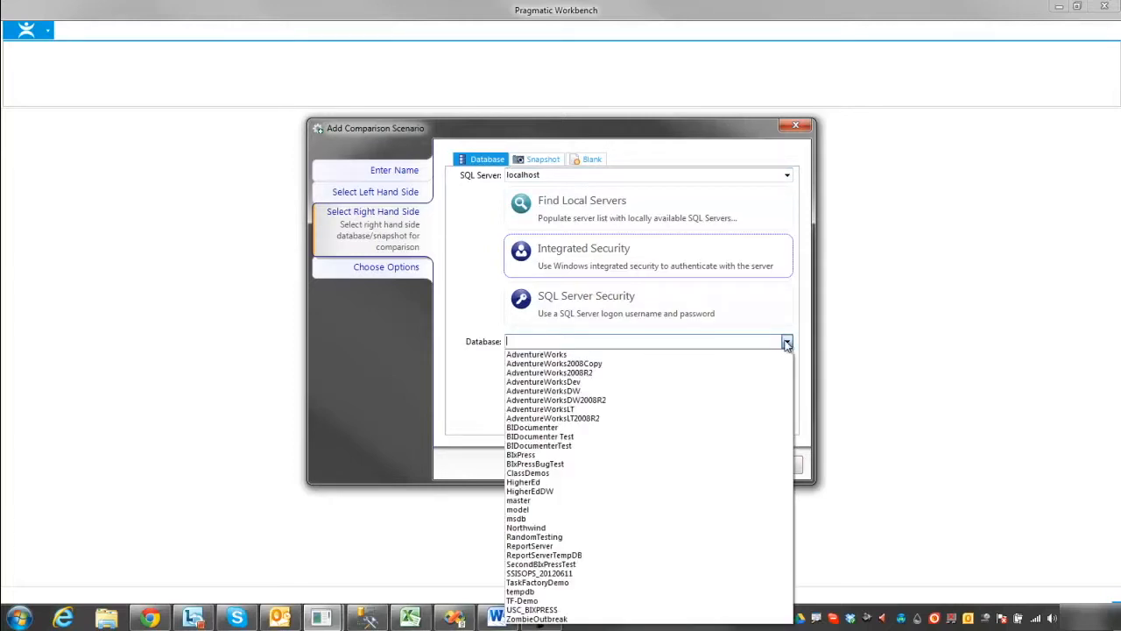
{"action": "left_click", "coordinate": [564, 383]}
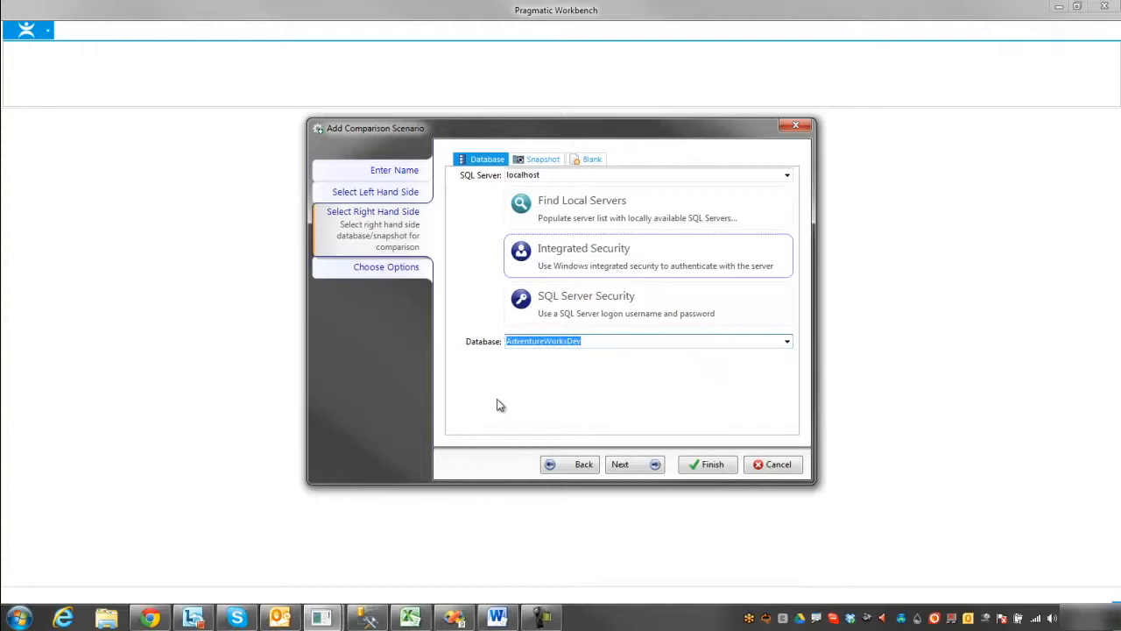
{"action": "left_click", "coordinate": [623, 467]}
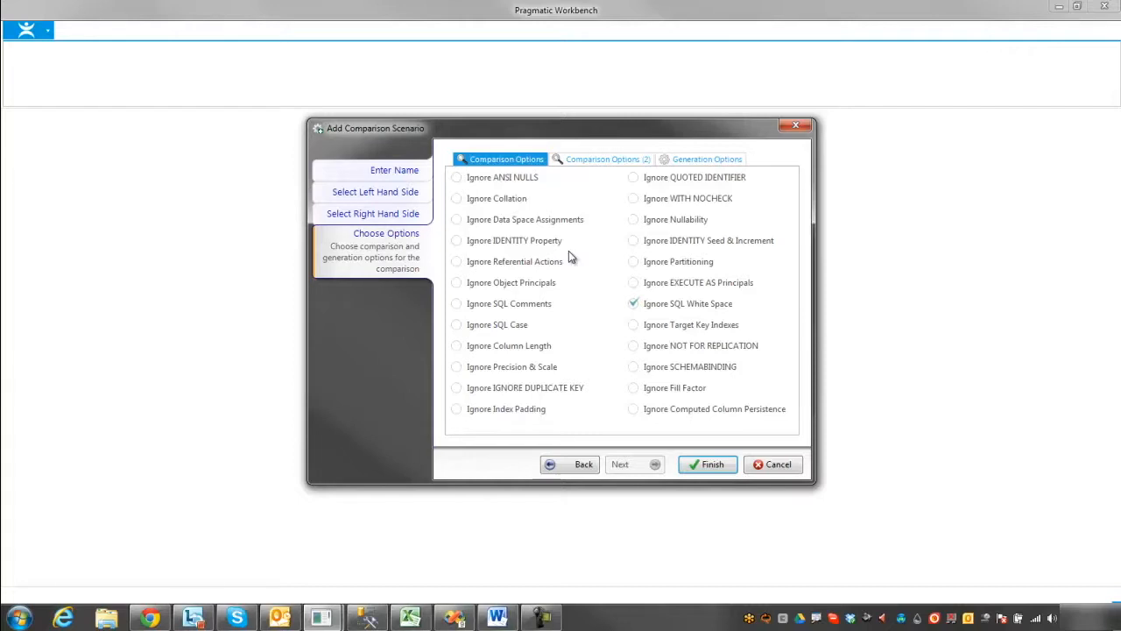
{"action": "left_click", "coordinate": [707, 465]}
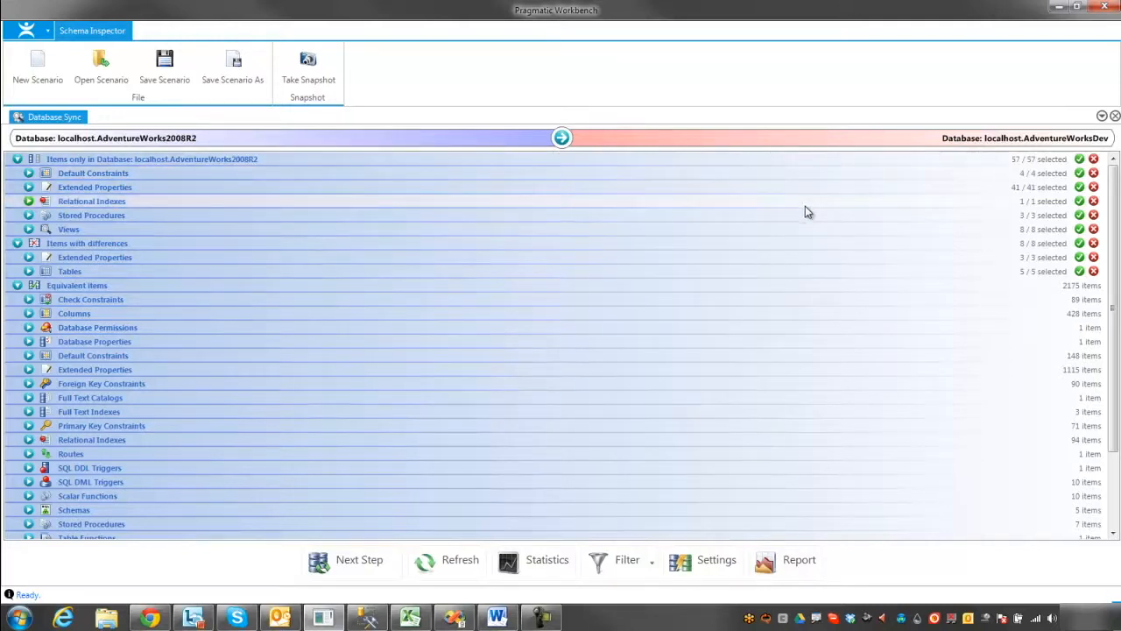
Reverse the synchronization direction and switch it back so that AdventureWorksDev is the target
{"action": "left_click", "coordinate": [561, 140]}
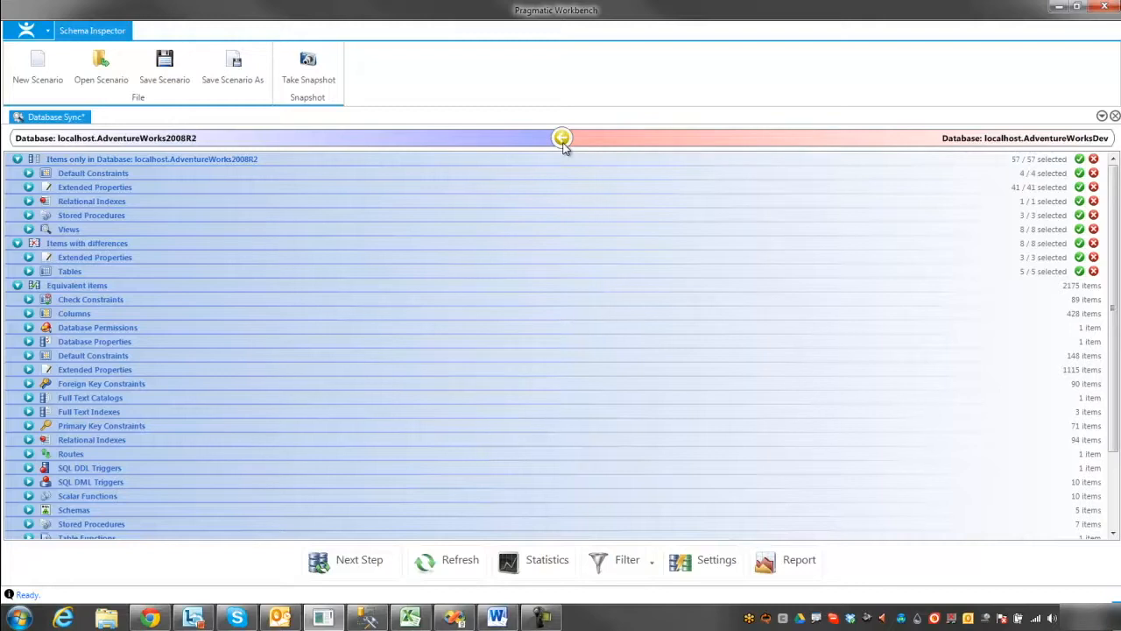
{"action": "left_click", "coordinate": [562, 140]}
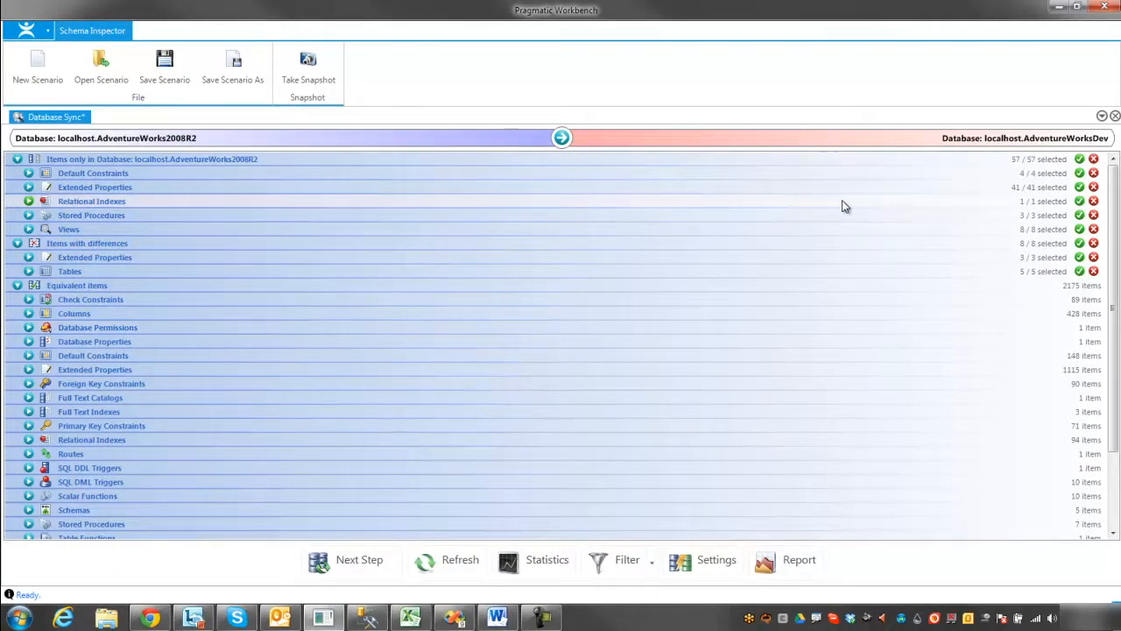
Examine the default constraints that exist only in AdventureWorks2008R2 and the overall comparison statistics
{"action": "left_click", "coordinate": [28, 173]}
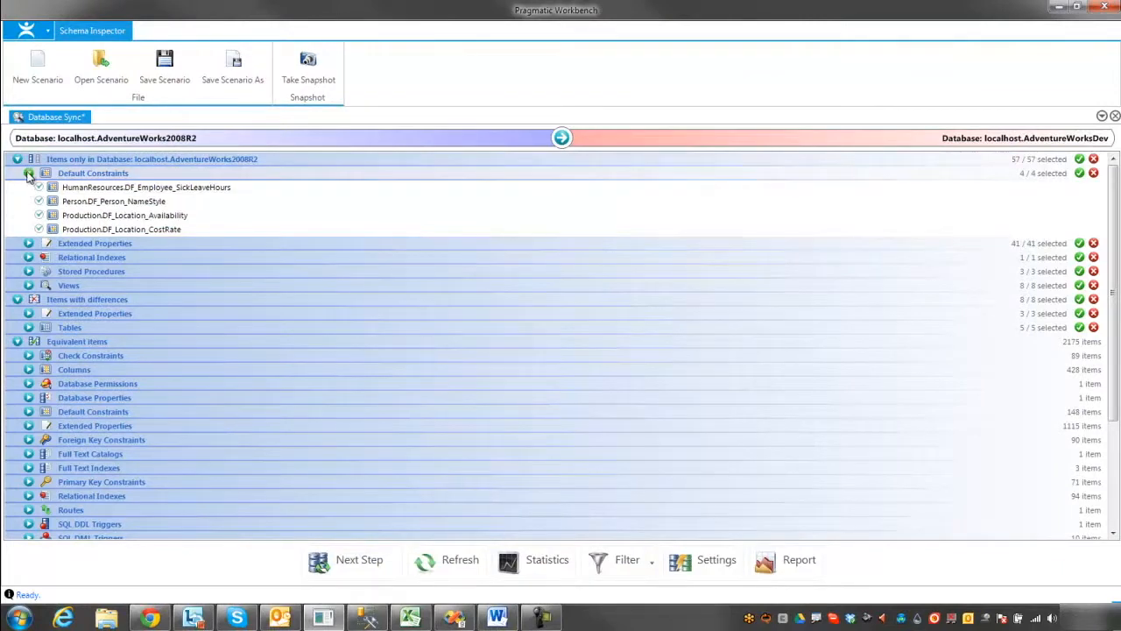
{"action": "left_click", "coordinate": [28, 173]}
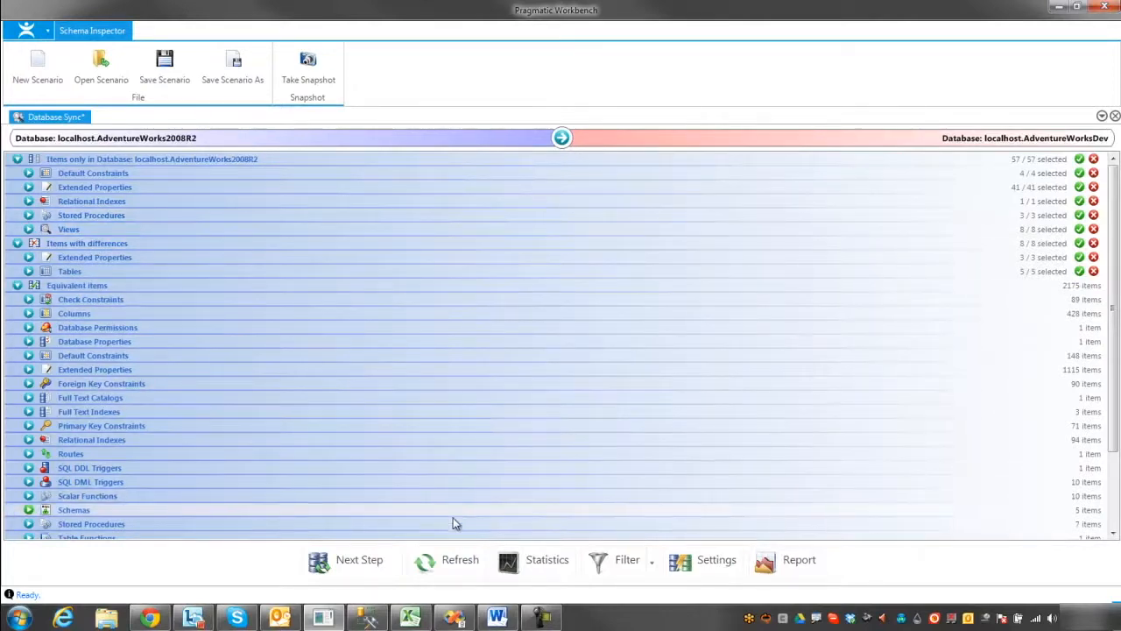
{"action": "left_click", "coordinate": [531, 565]}
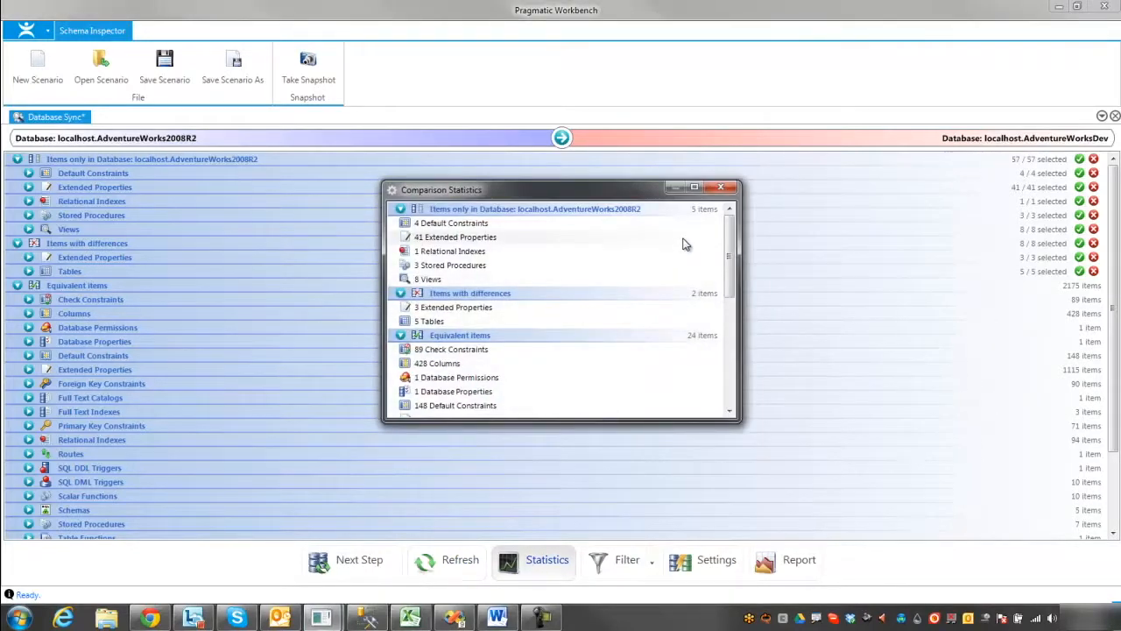
{"action": "left_click", "coordinate": [726, 191]}
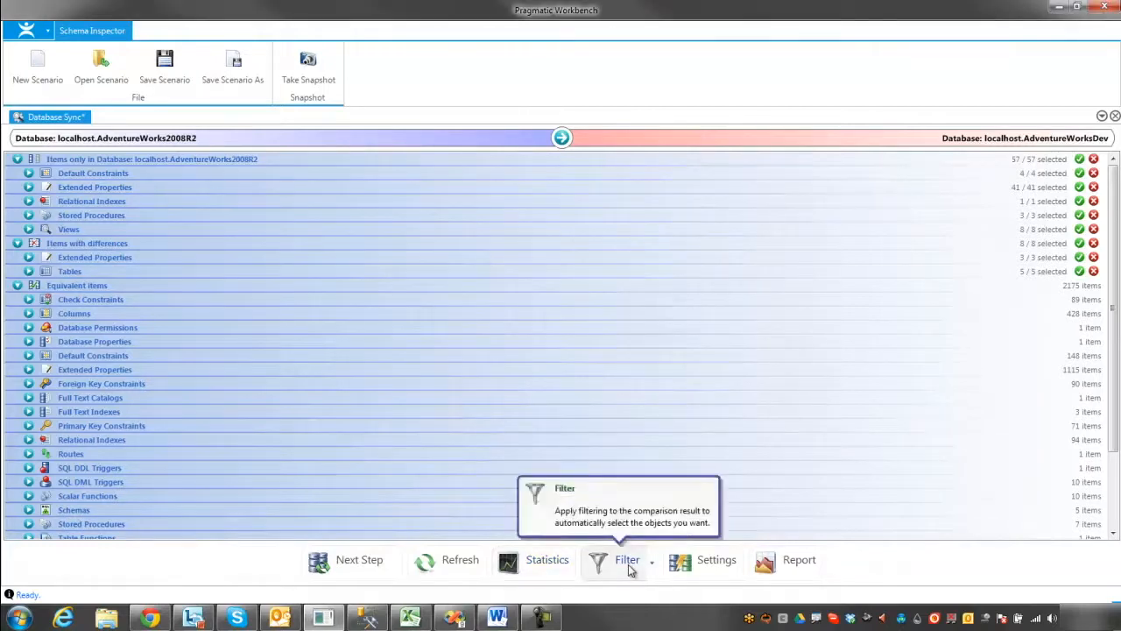
{"action": "left_click", "coordinate": [627, 562]}
{"action": "left_click", "coordinate": [685, 230]}
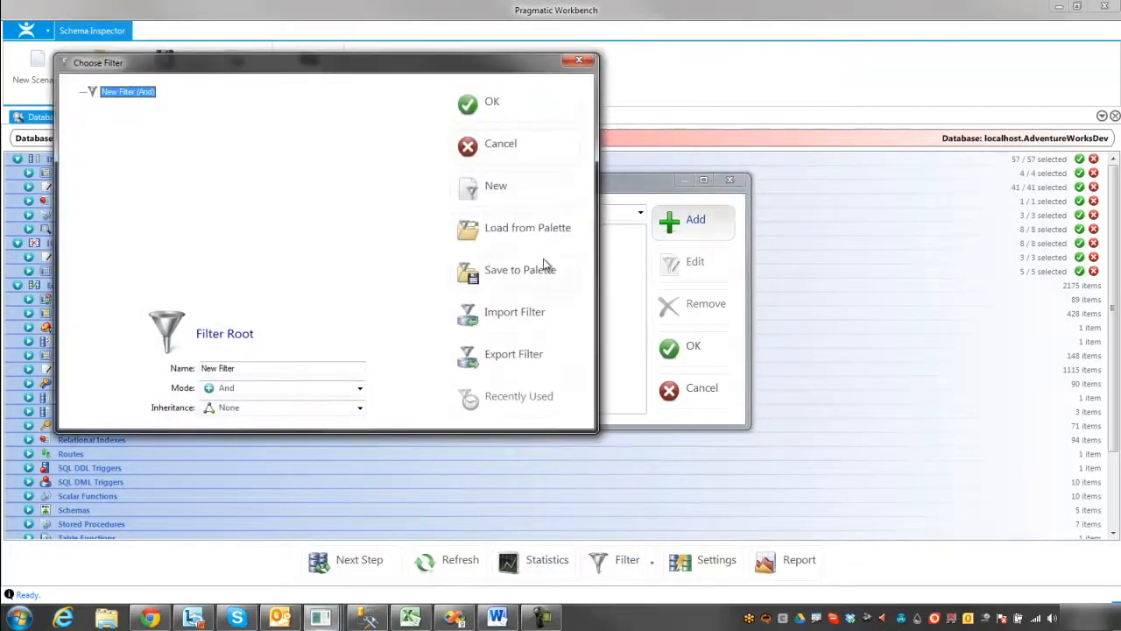
{"action": "left_click", "coordinate": [545, 162]}
{"action": "left_click", "coordinate": [731, 183]}
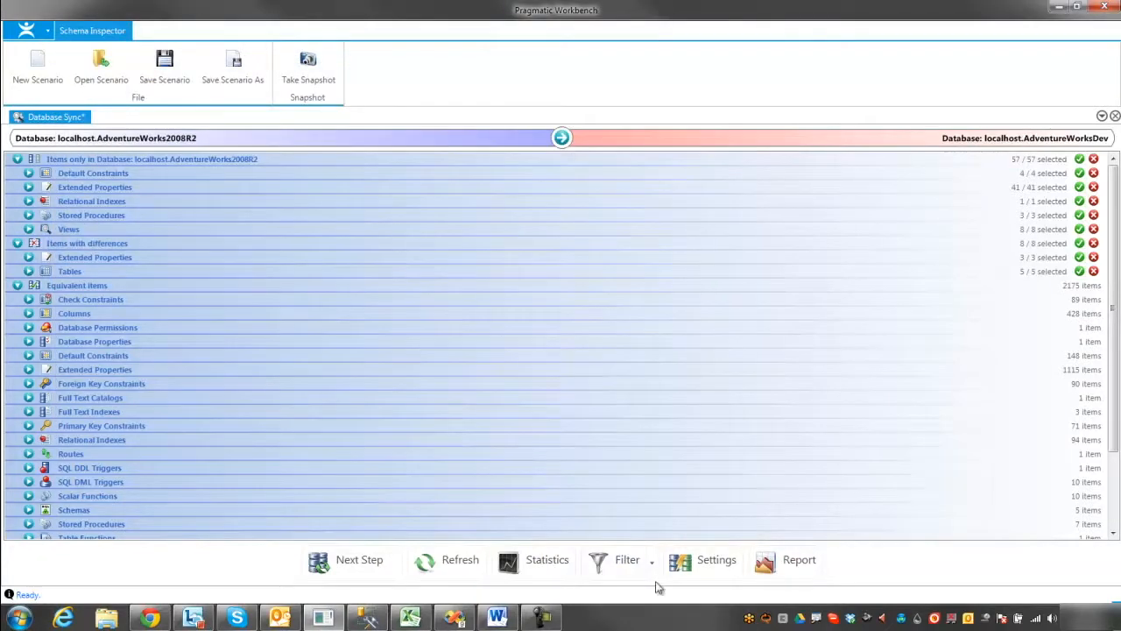
Review the comparison options in the scenario's settings and accept them as they are
{"action": "left_click", "coordinate": [712, 559]}
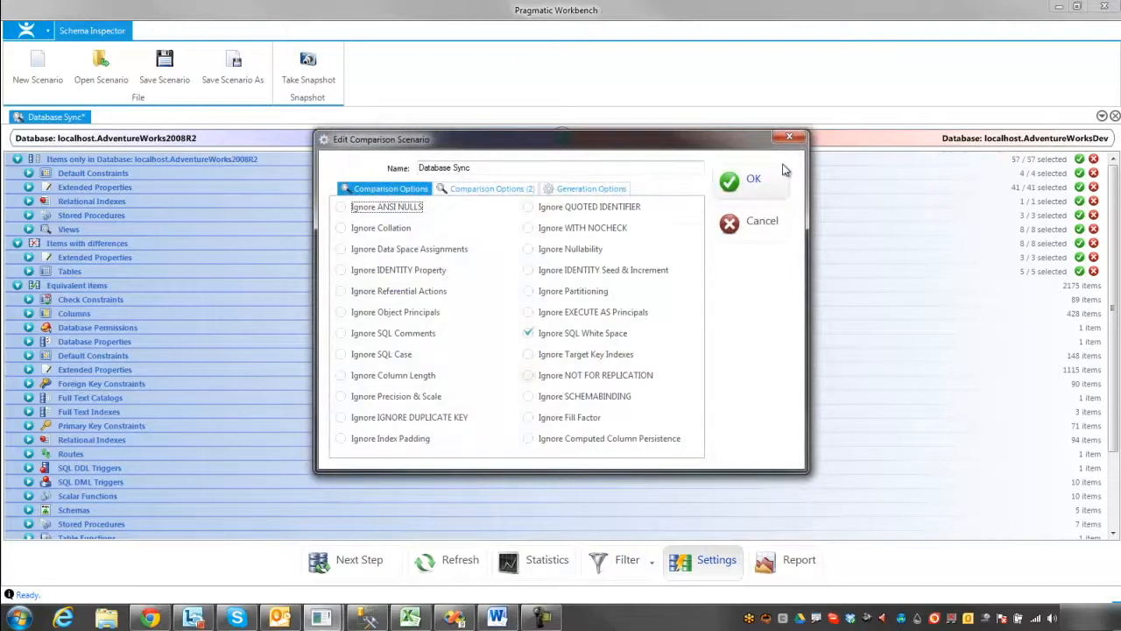
{"action": "left_click", "coordinate": [750, 177]}
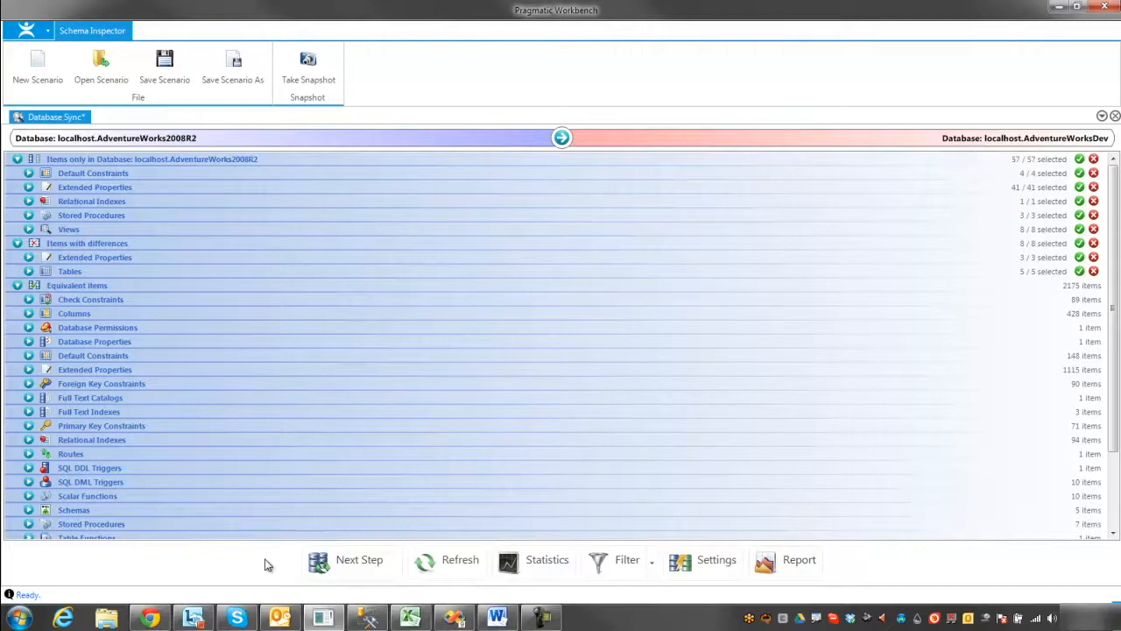
Synchronize the selected differences to AdventureWorksDev with the Direct method, keeping SQL Server 2008 as the target server version
{"action": "left_click", "coordinate": [355, 570]}
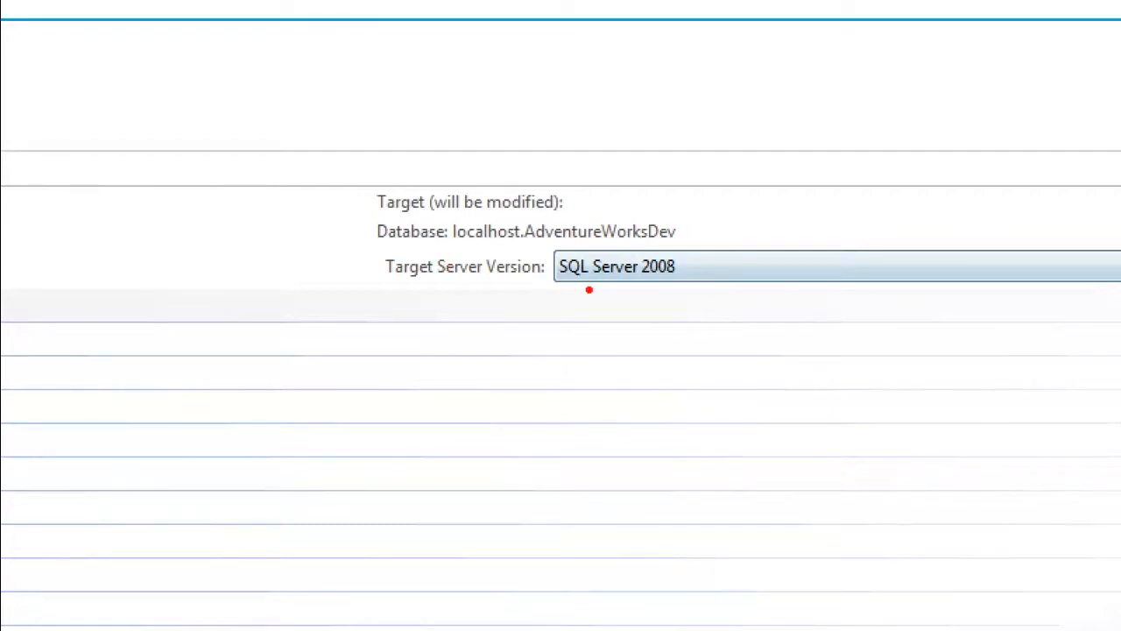
{"action": "left_click", "coordinate": [615, 271]}
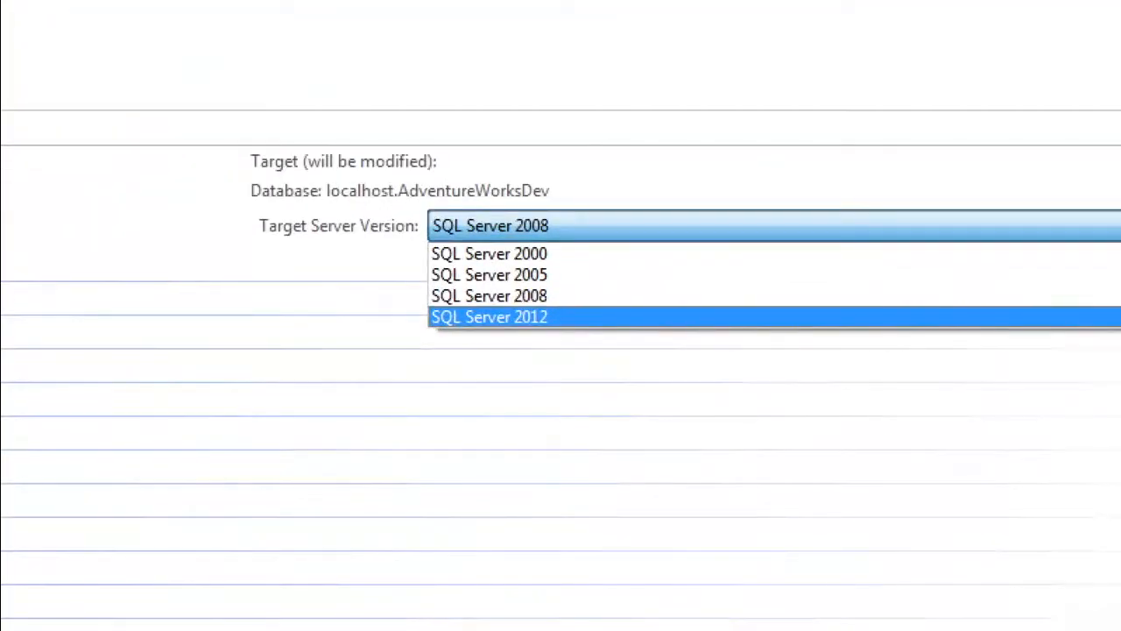
{"action": "left_click", "coordinate": [385, 201]}
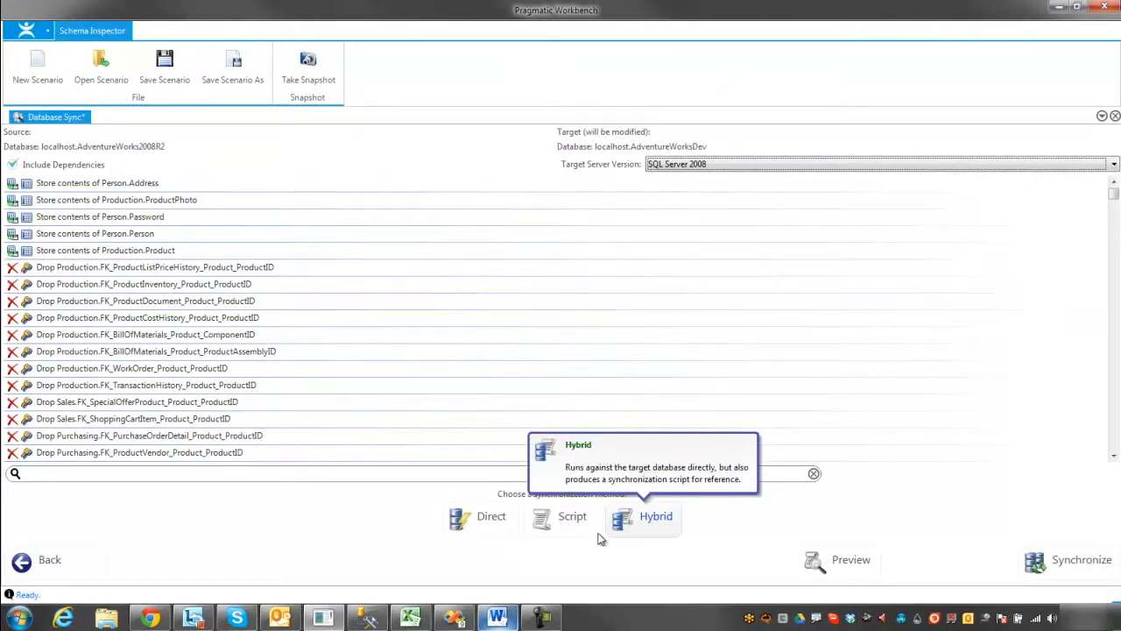
{"action": "left_click", "coordinate": [480, 530]}
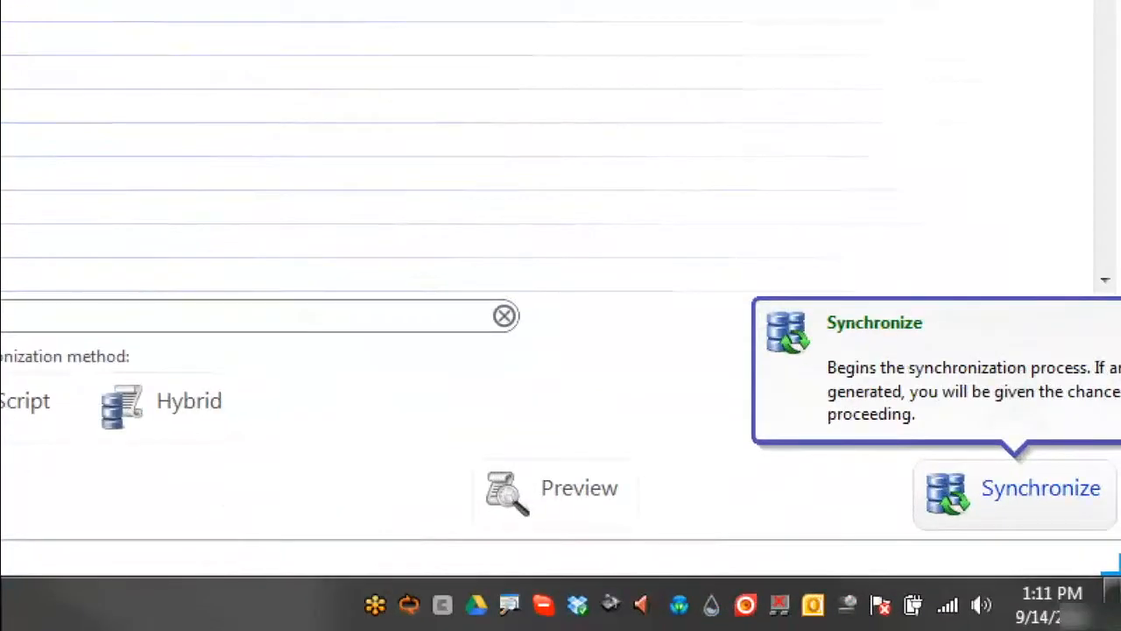
{"action": "left_click", "coordinate": [1016, 489]}
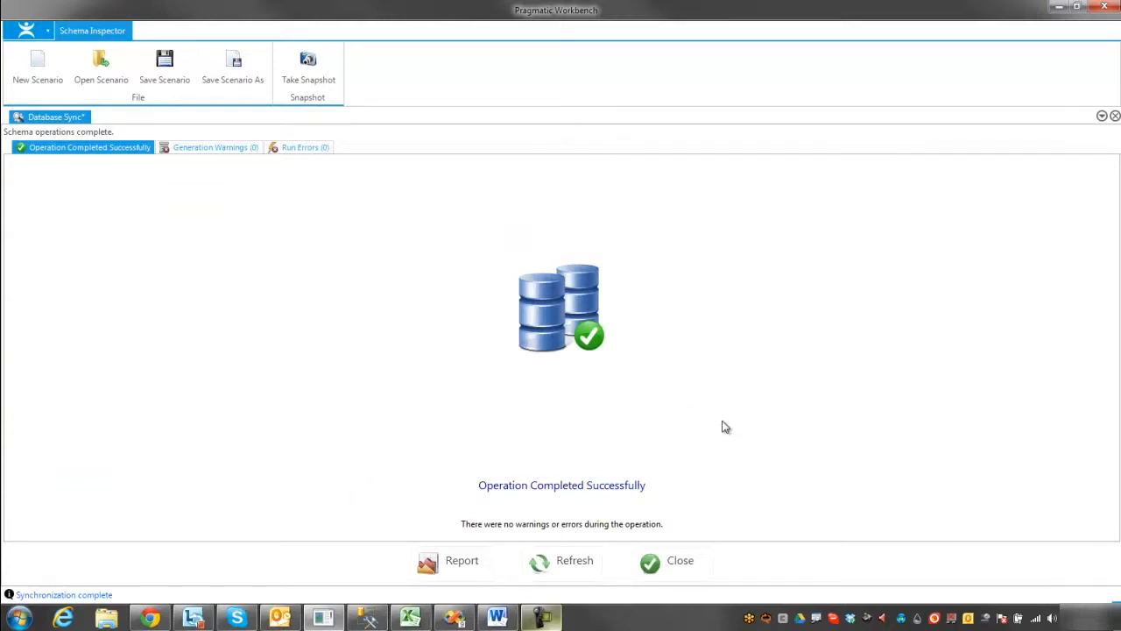
Check the synchronization's generation warnings and run errors, and return to the completion summary
{"action": "left_click", "coordinate": [189, 154]}
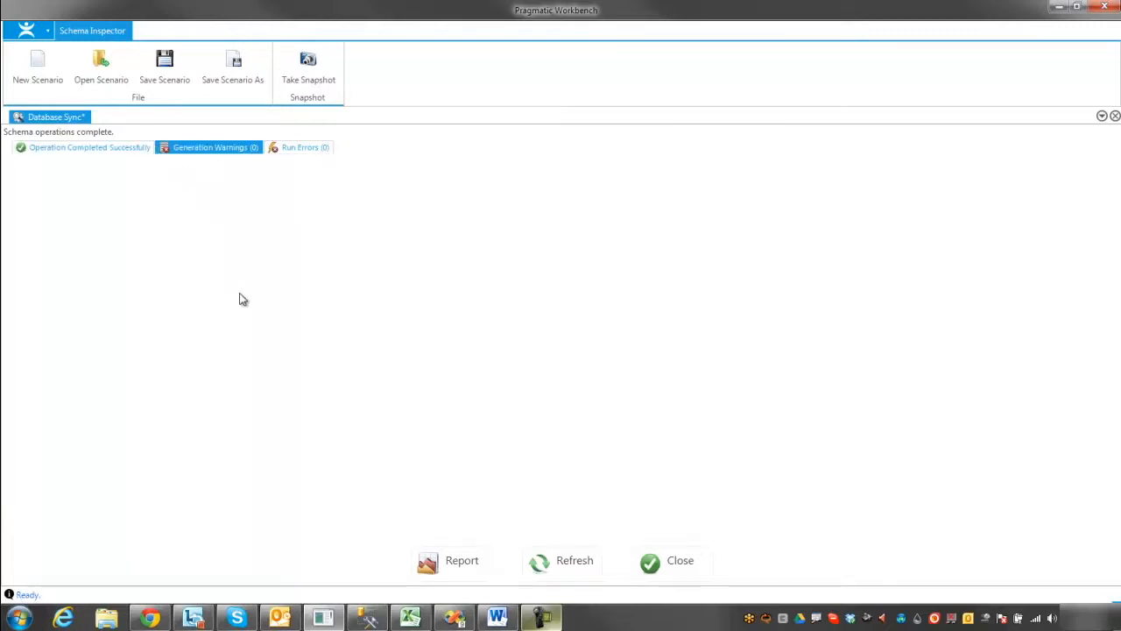
{"action": "left_click", "coordinate": [300, 150]}
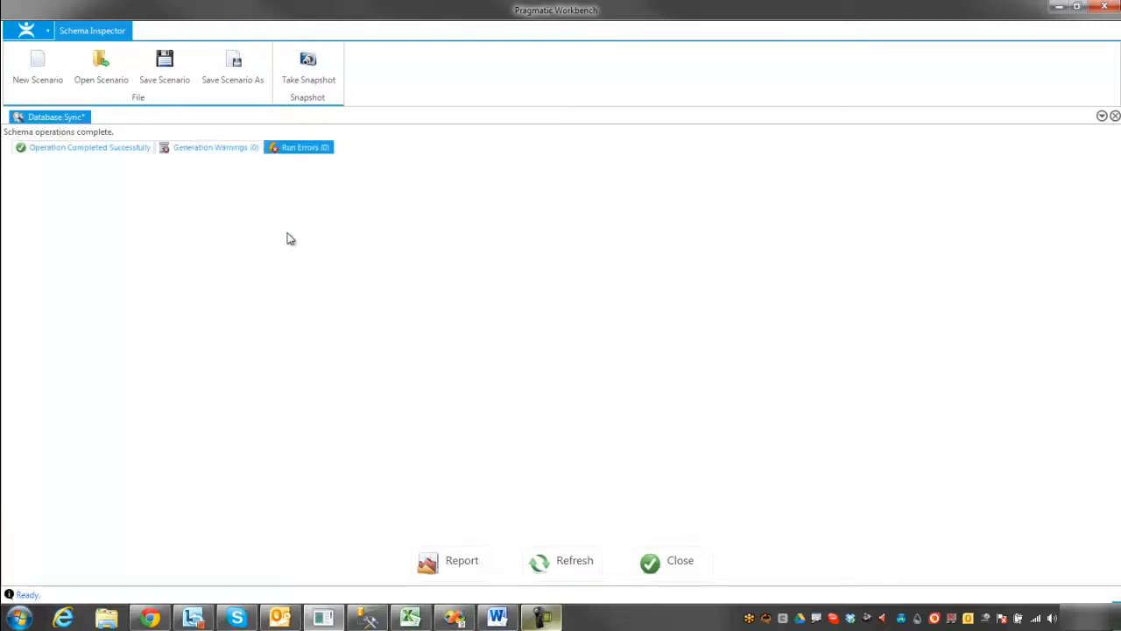
{"action": "left_click", "coordinate": [82, 151]}
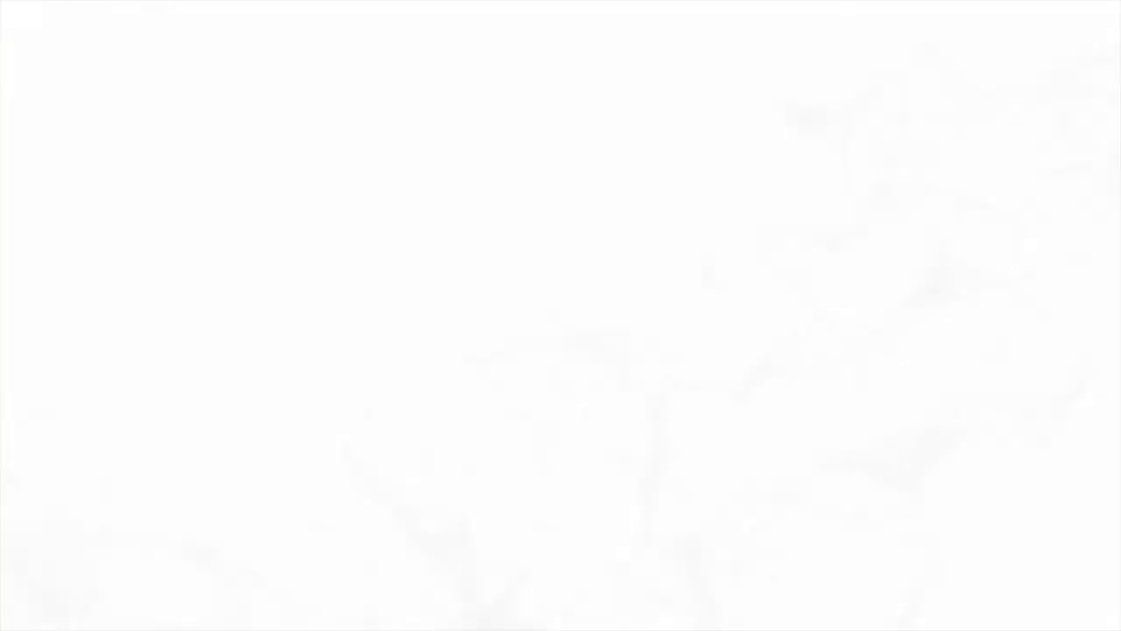